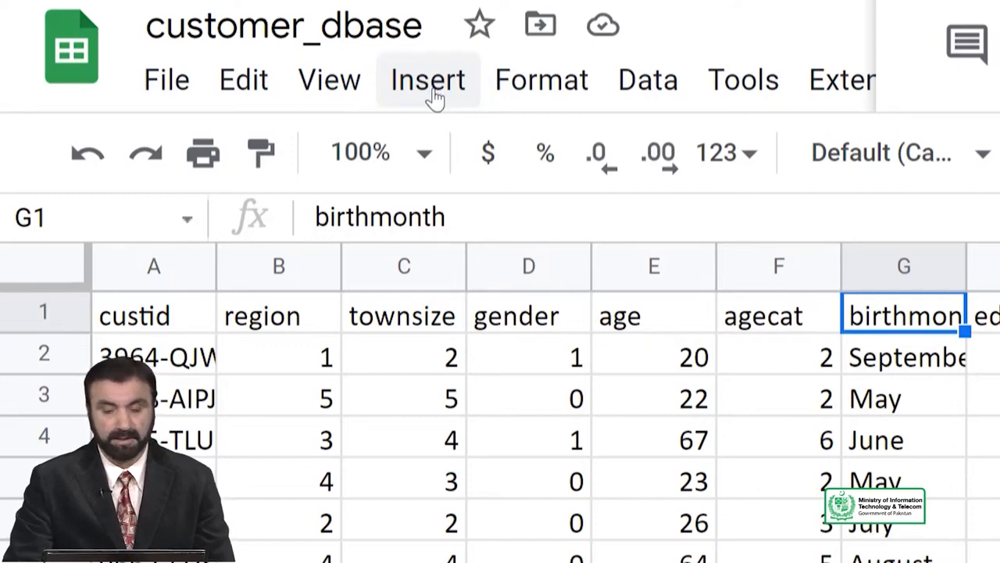
- Create a pivot table on a new sheet from the data range customer_dbase!A1:EC5001
click(434, 93)
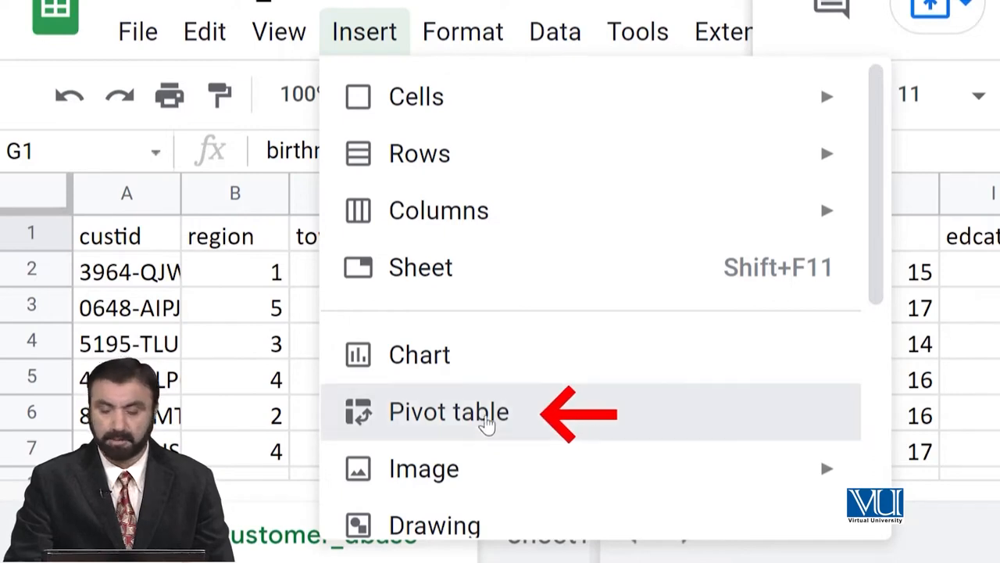
click(486, 421)
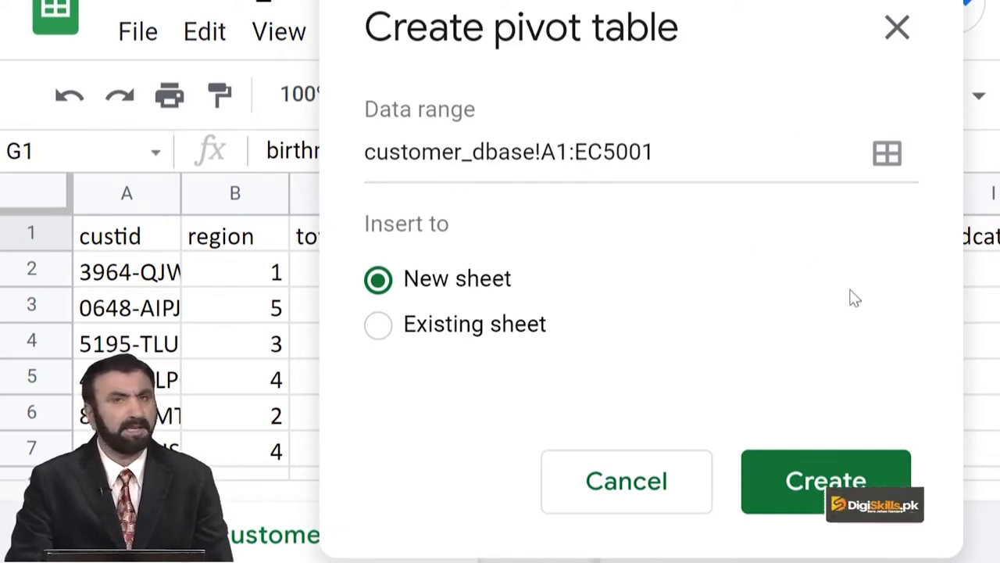
click(887, 155)
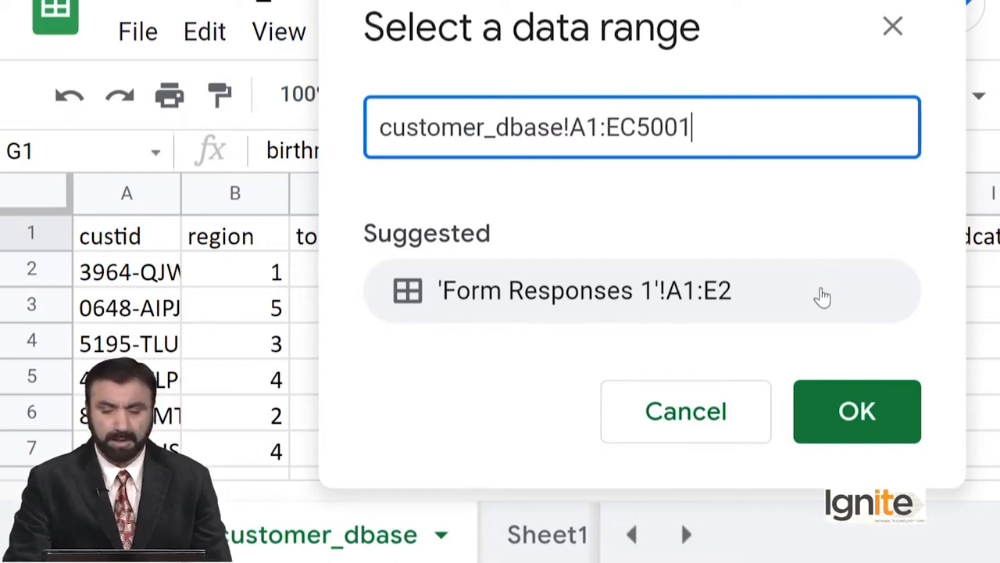
click(844, 411)
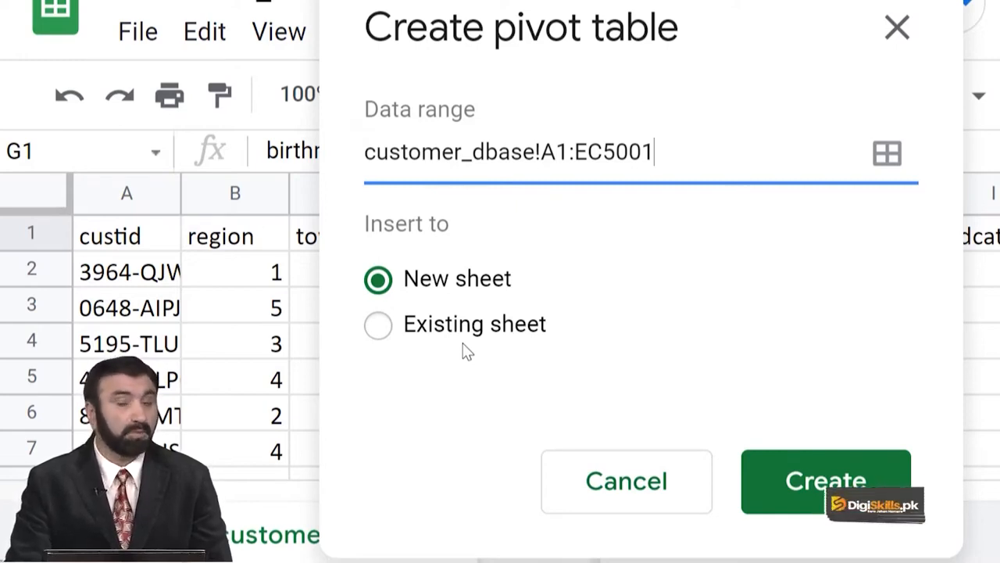
click(818, 489)
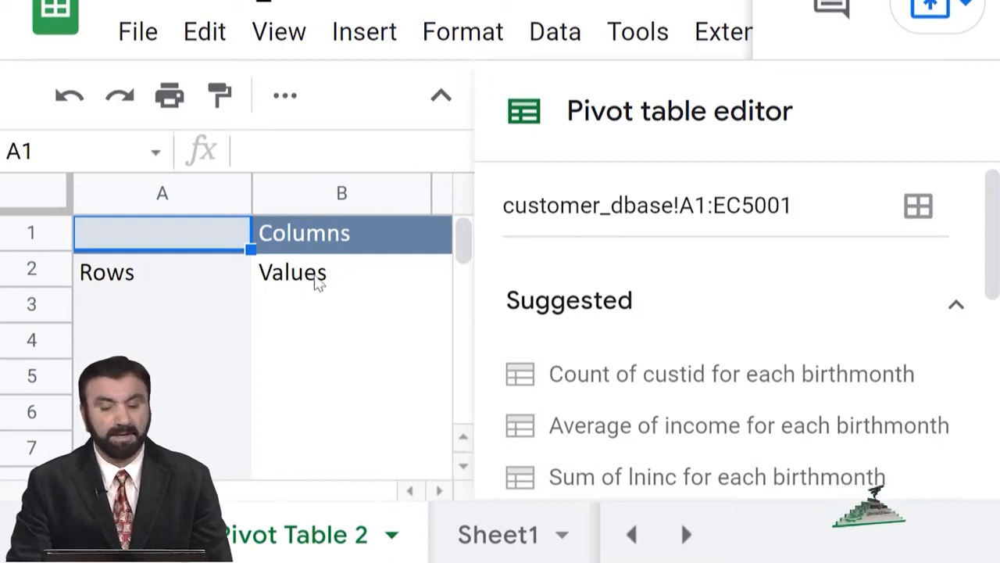
- Add the gender field to the pivot table's rows
drag(992, 258, 996, 364)
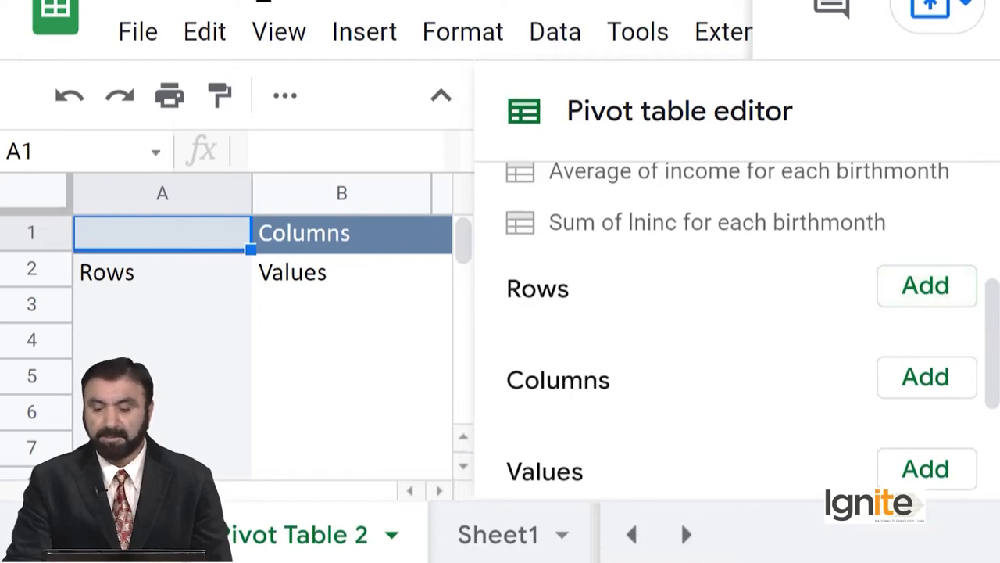
click(934, 292)
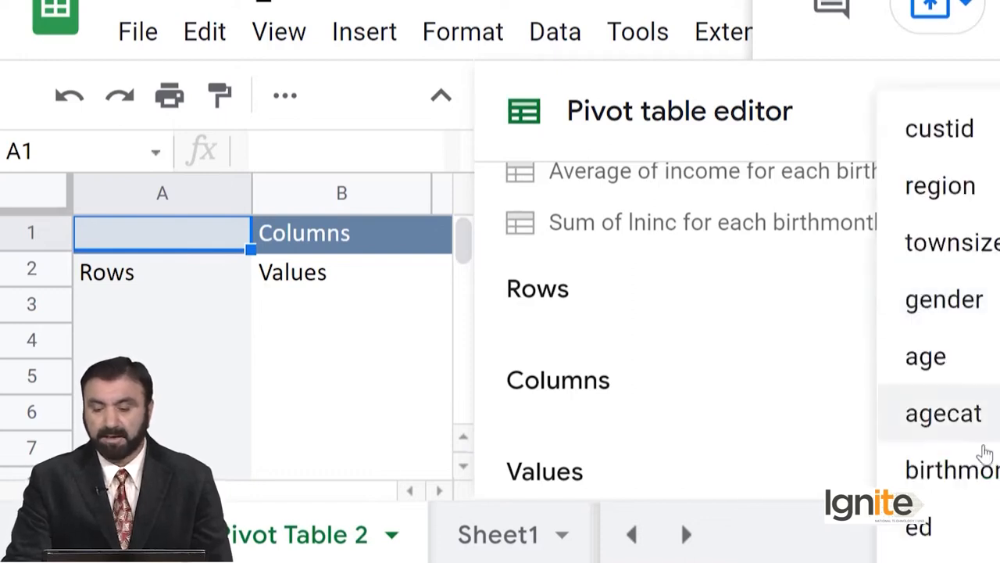
click(969, 310)
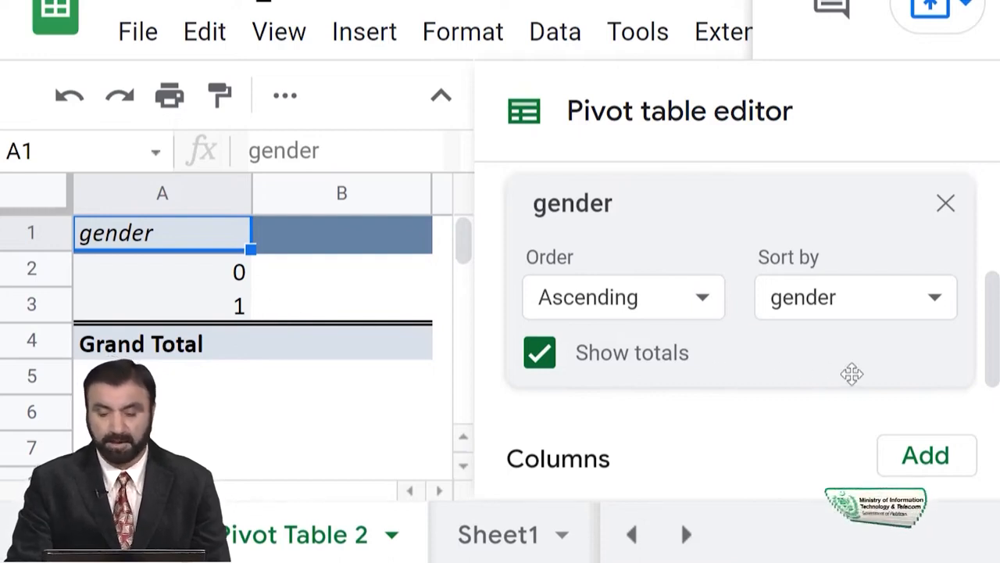
- Add gender as a pivot table value and summarize it by COUNT
drag(998, 330, 998, 437)
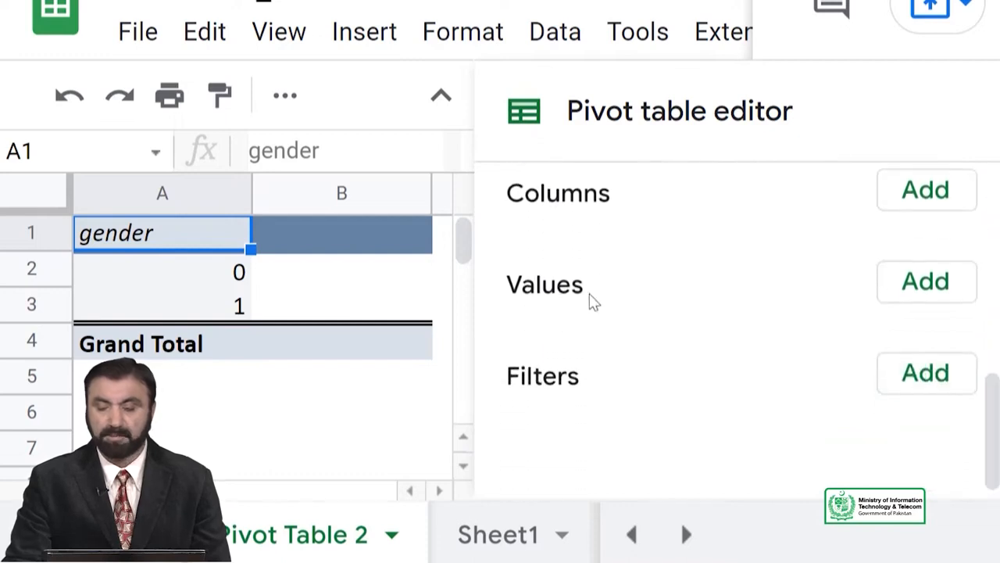
click(930, 288)
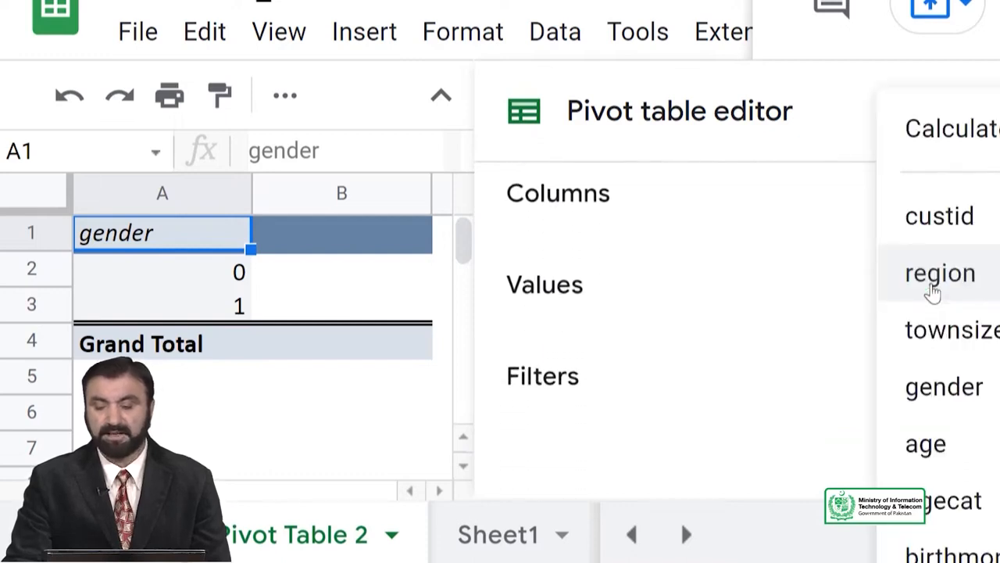
click(966, 391)
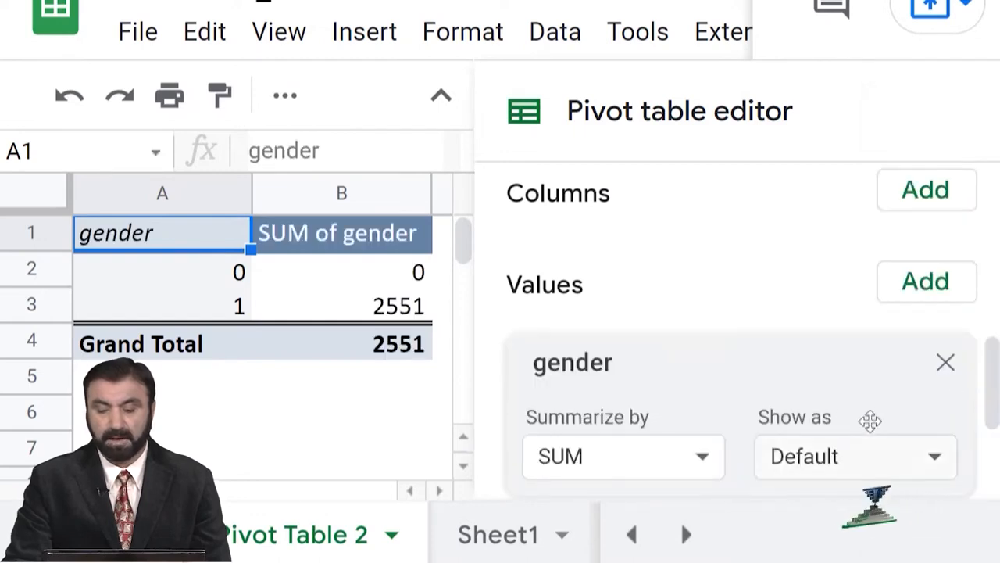
drag(991, 382, 992, 415)
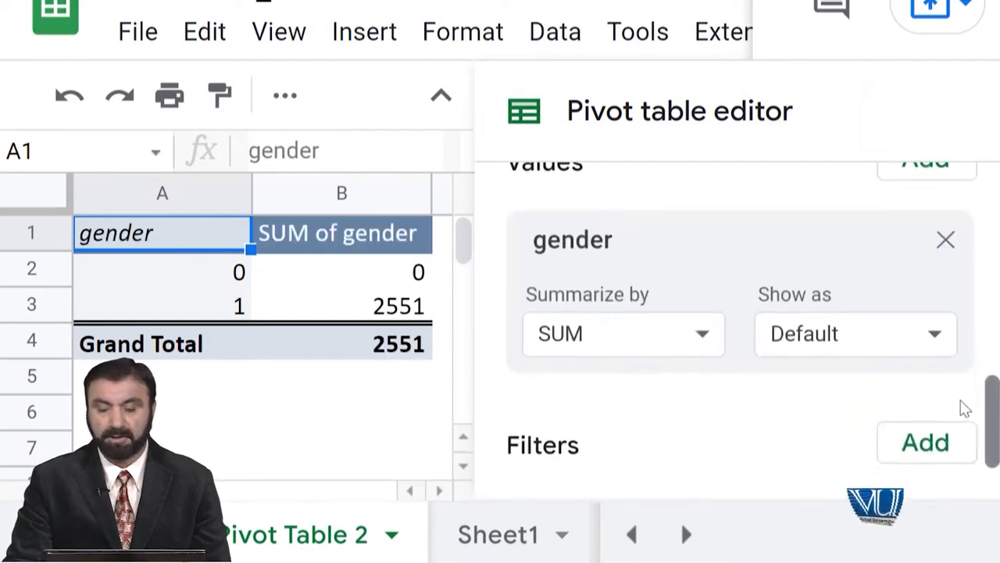
click(701, 338)
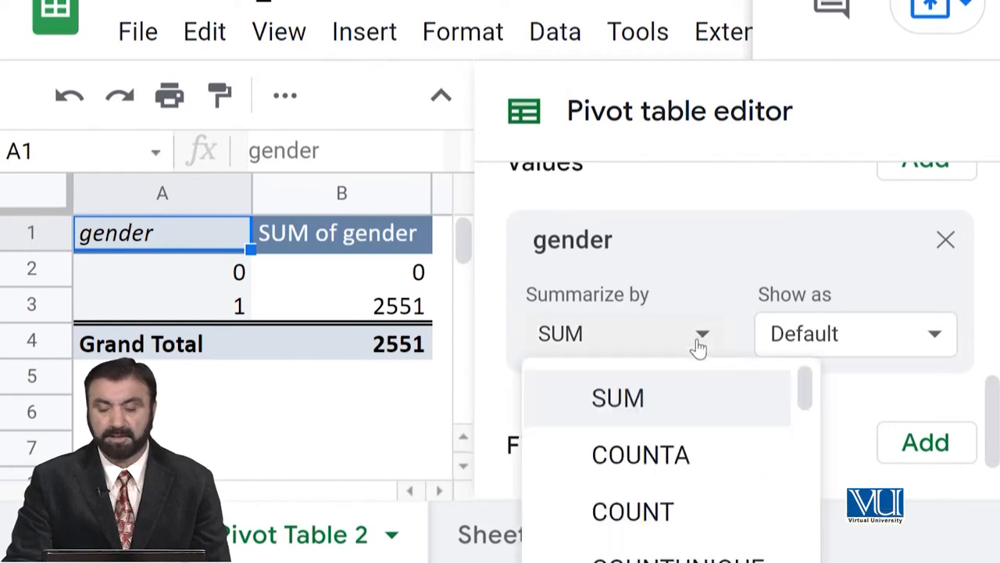
click(660, 512)
drag(994, 424, 994, 444)
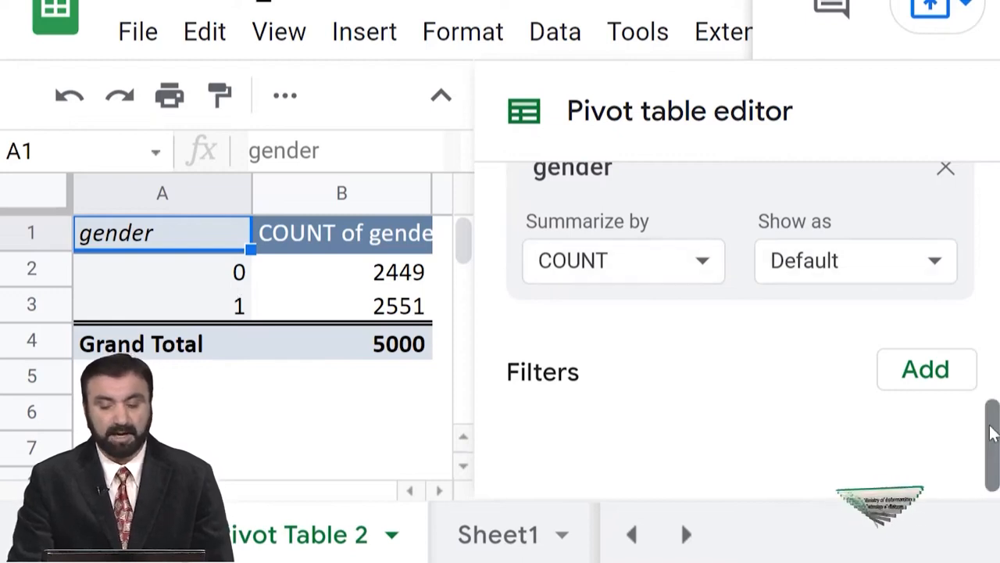
scroll(991, 438, up, 3)
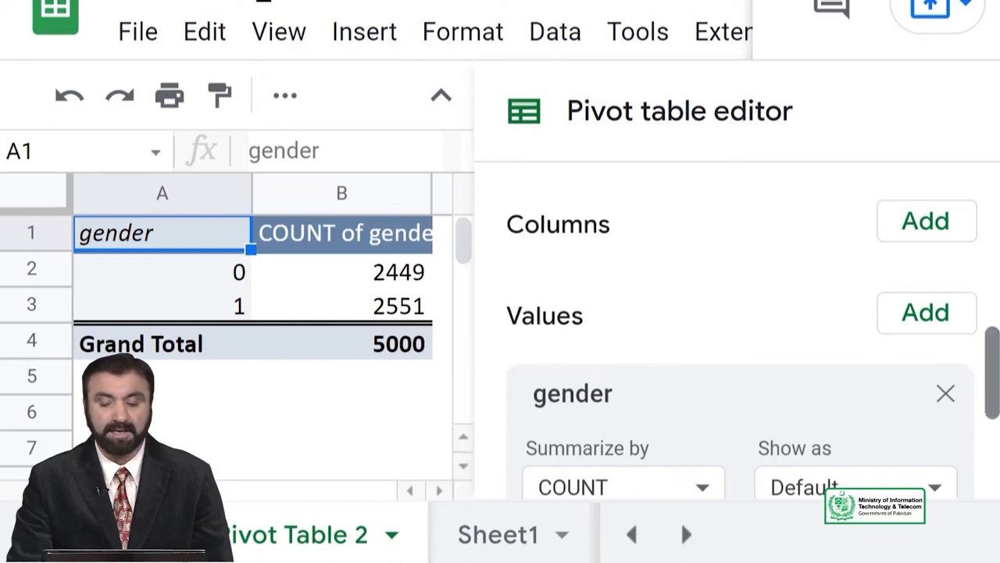
- Remove the gender field from both the values and the rows of the pivot table
drag(995, 391, 983, 415)
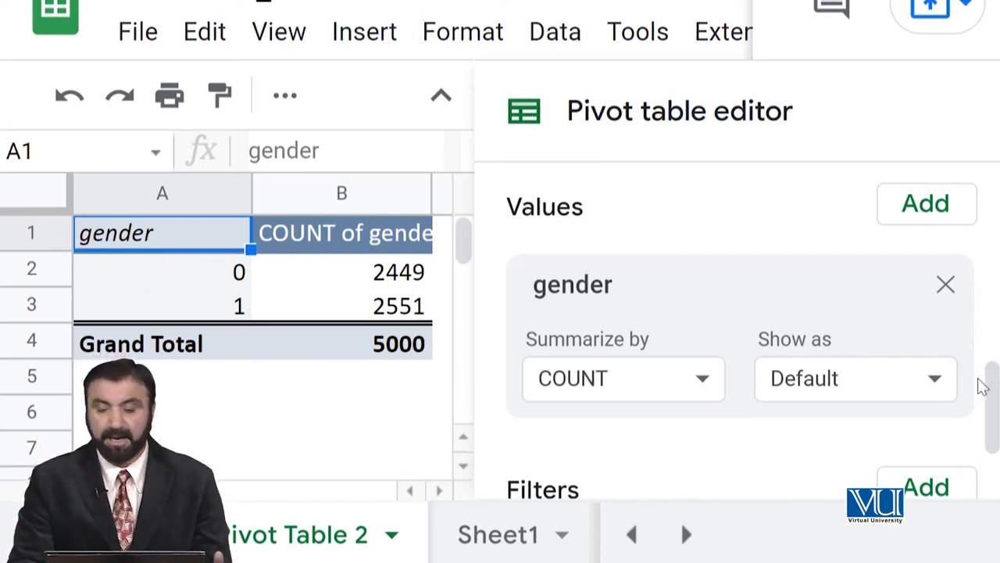
click(947, 285)
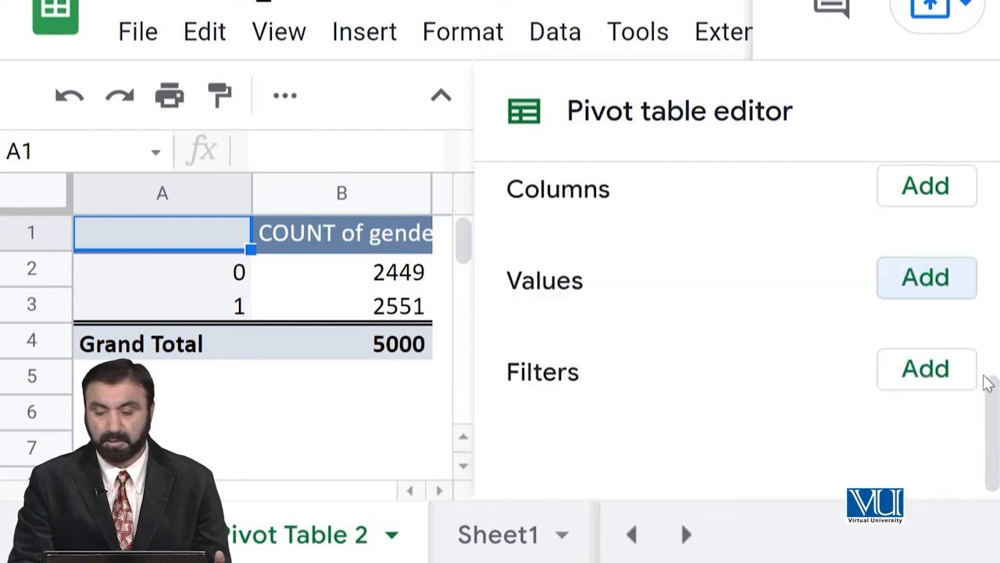
drag(989, 426, 990, 265)
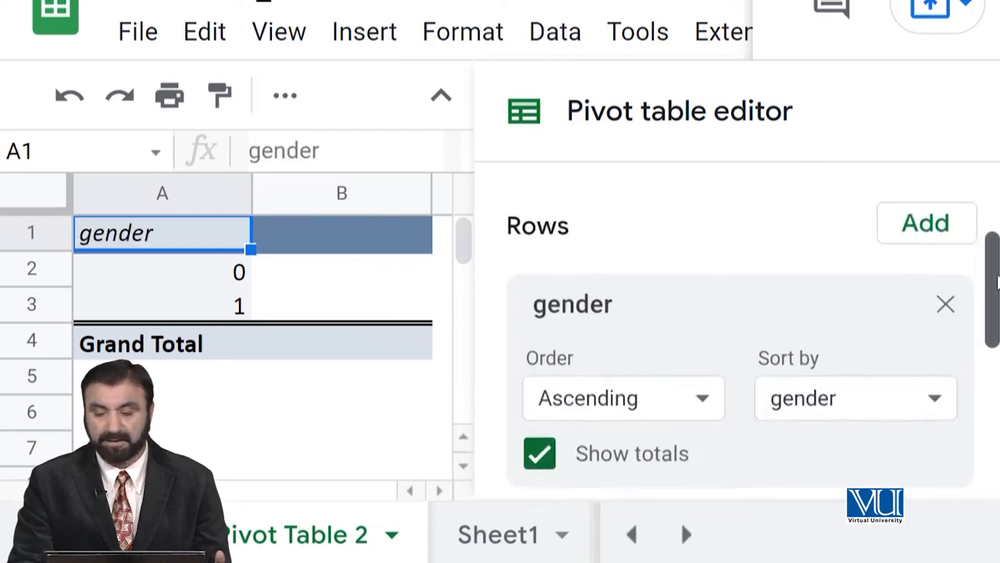
click(946, 305)
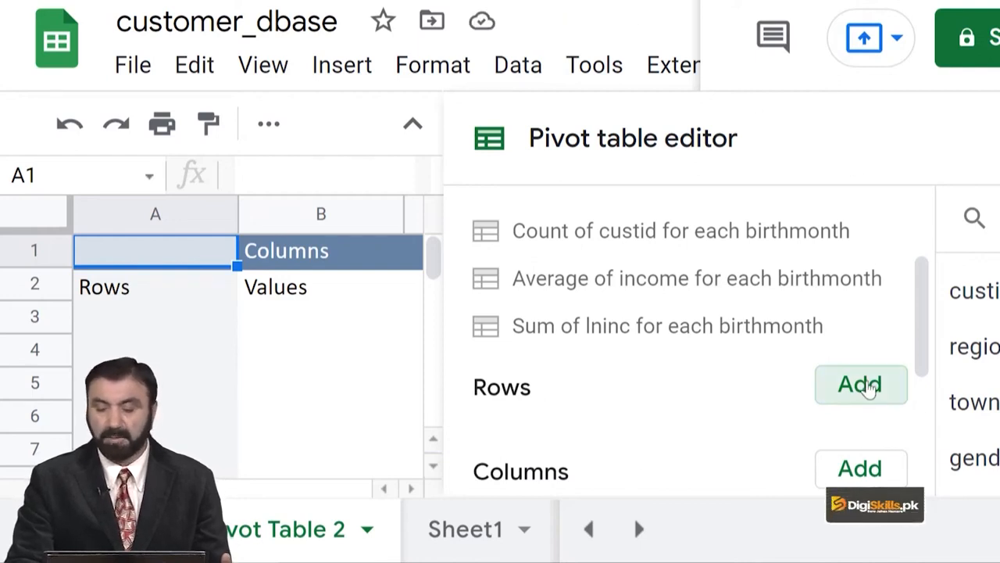
- Add gender to the pivot table's rows and age to its values
click(867, 386)
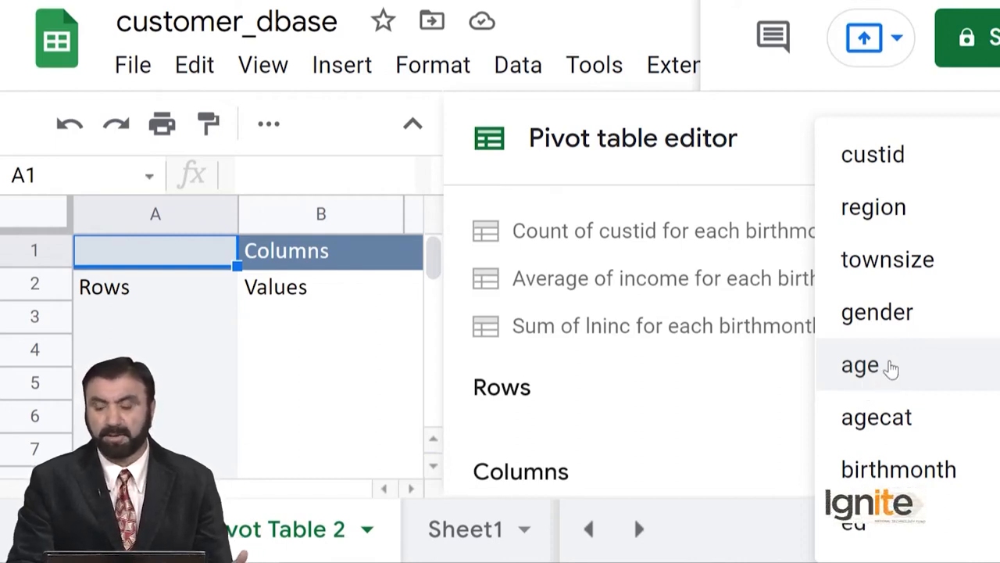
click(896, 332)
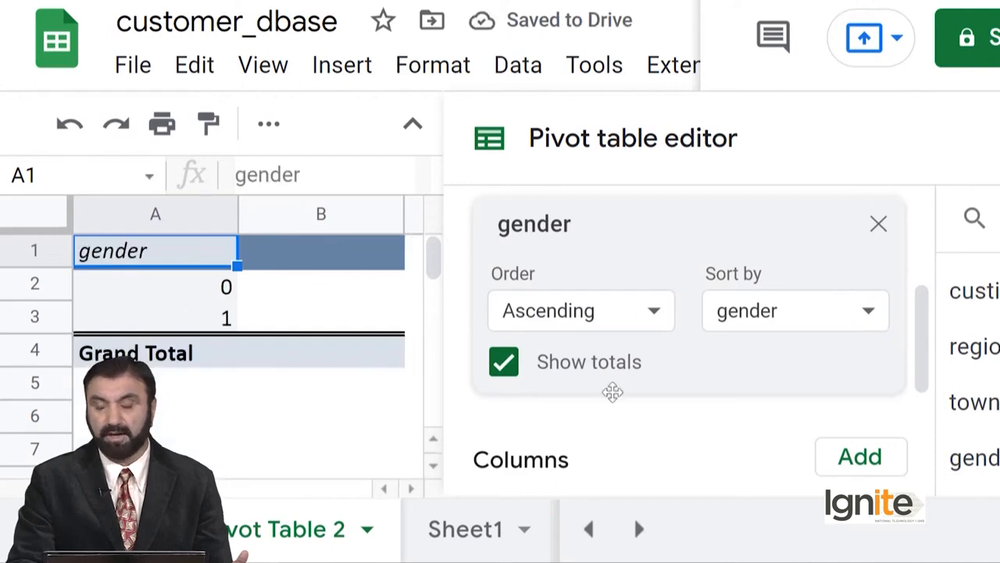
drag(929, 332, 924, 413)
click(861, 332)
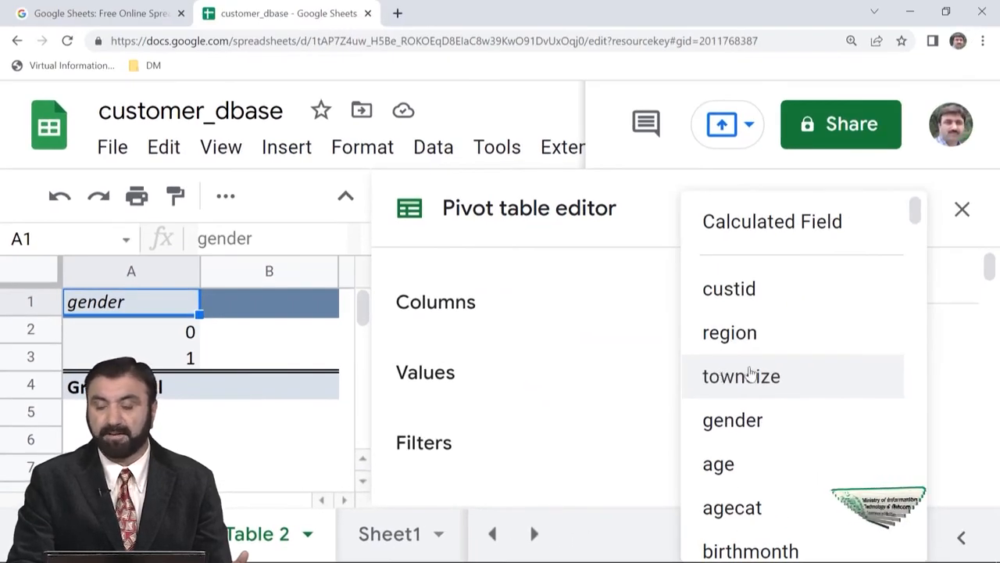
click(736, 465)
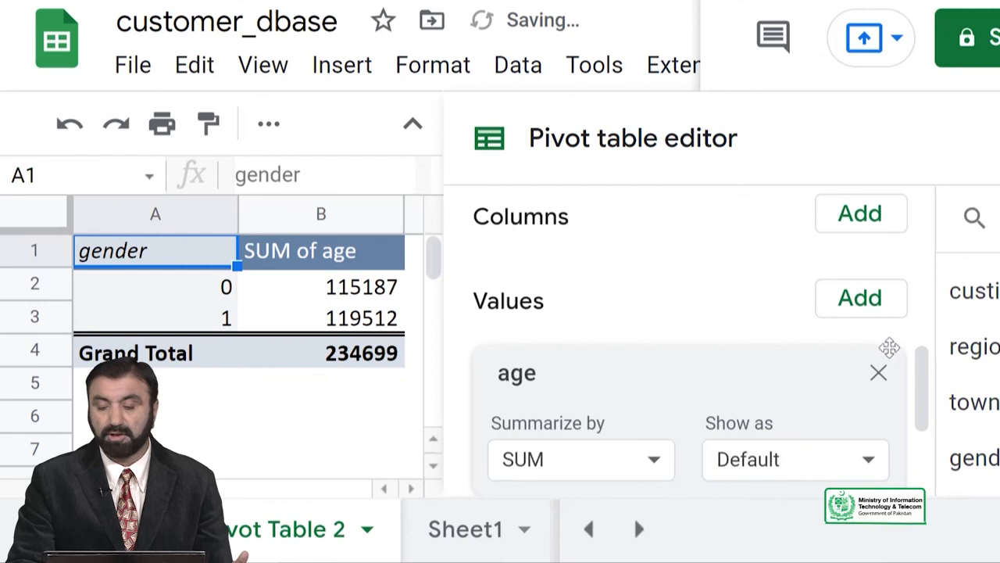
- Summarize the age values in the pivot table by AVERAGE
drag(922, 384, 925, 413)
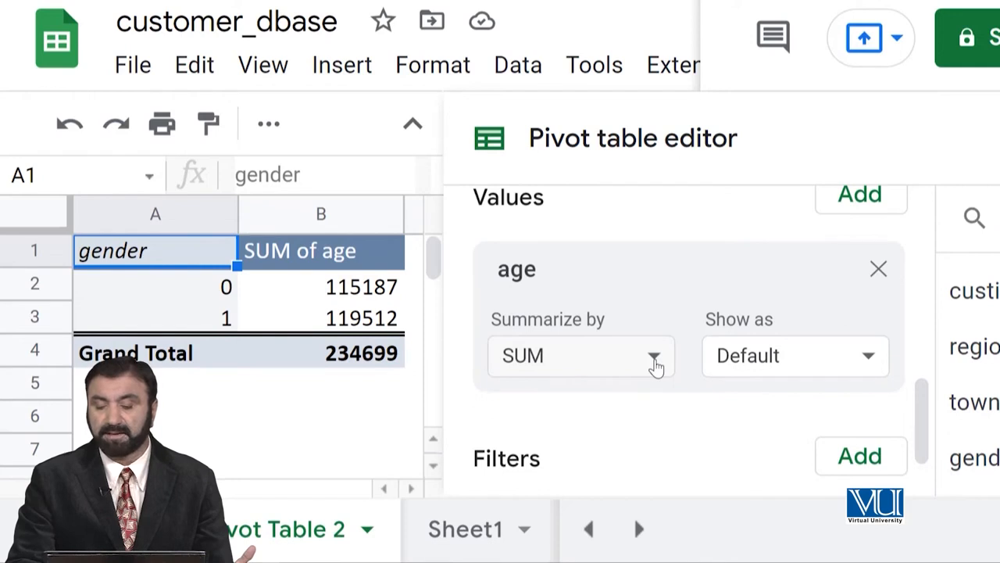
click(655, 368)
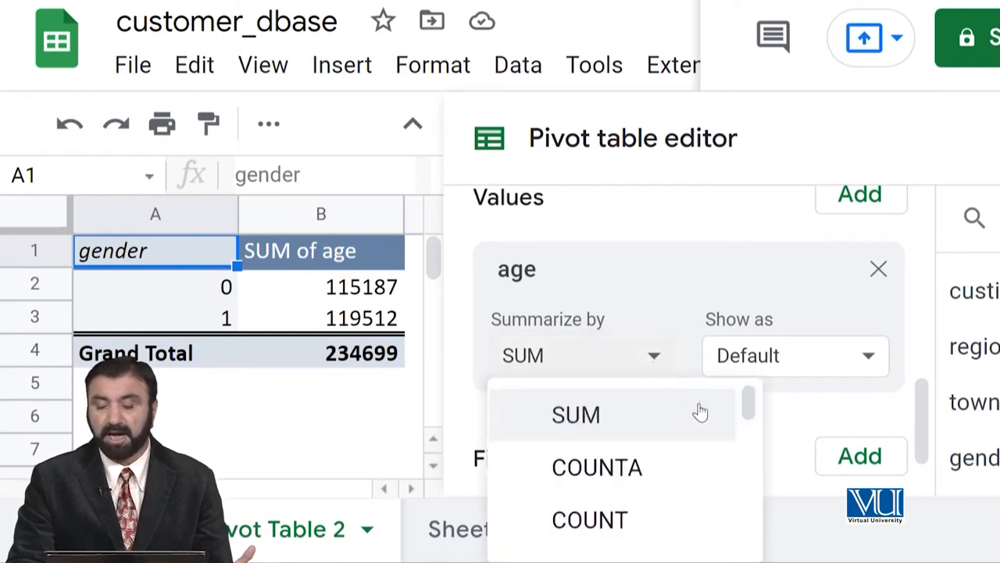
drag(749, 407, 749, 446)
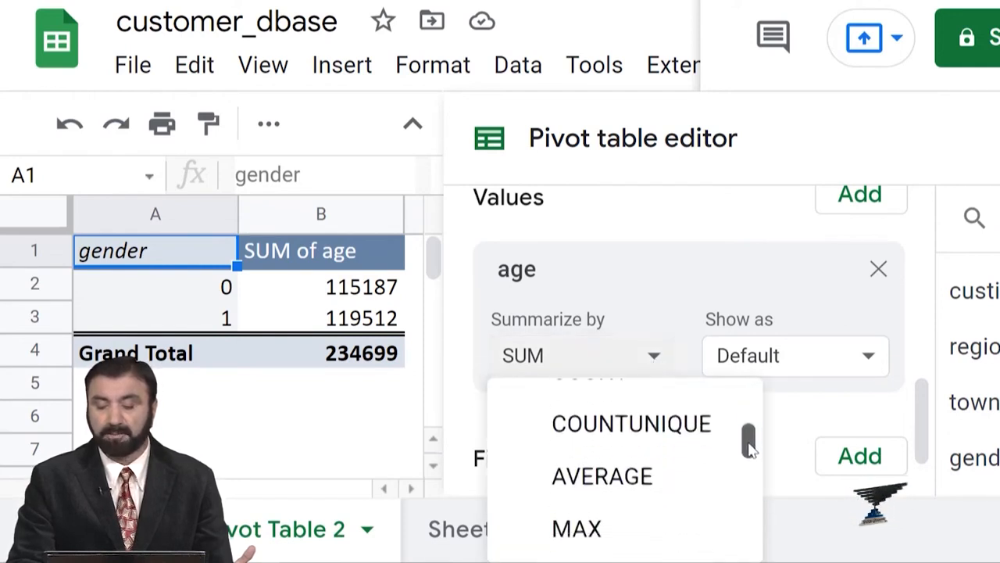
click(631, 473)
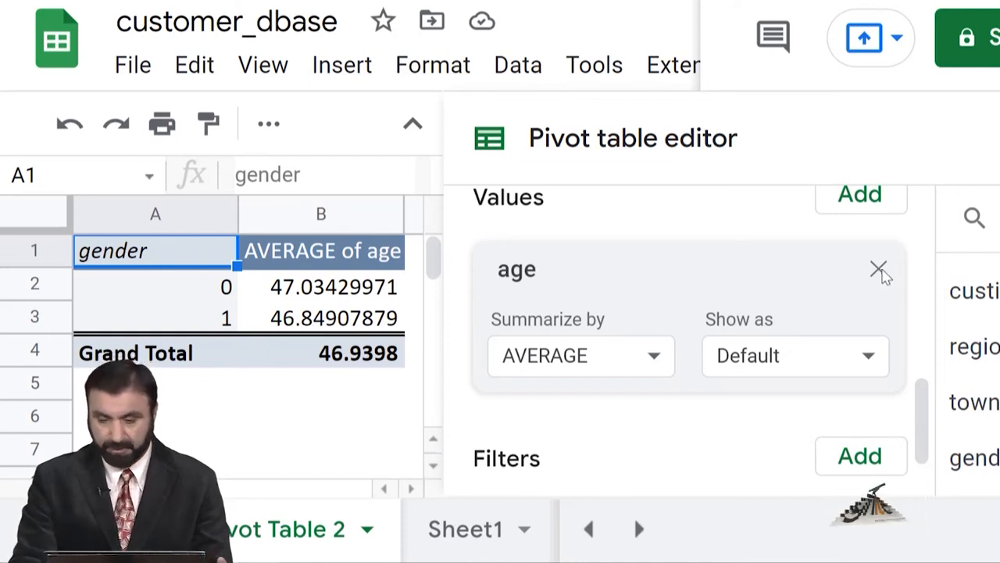
- Clear the pivot table by removing age from the values and gender from the rows
click(878, 270)
drag(921, 442, 931, 319)
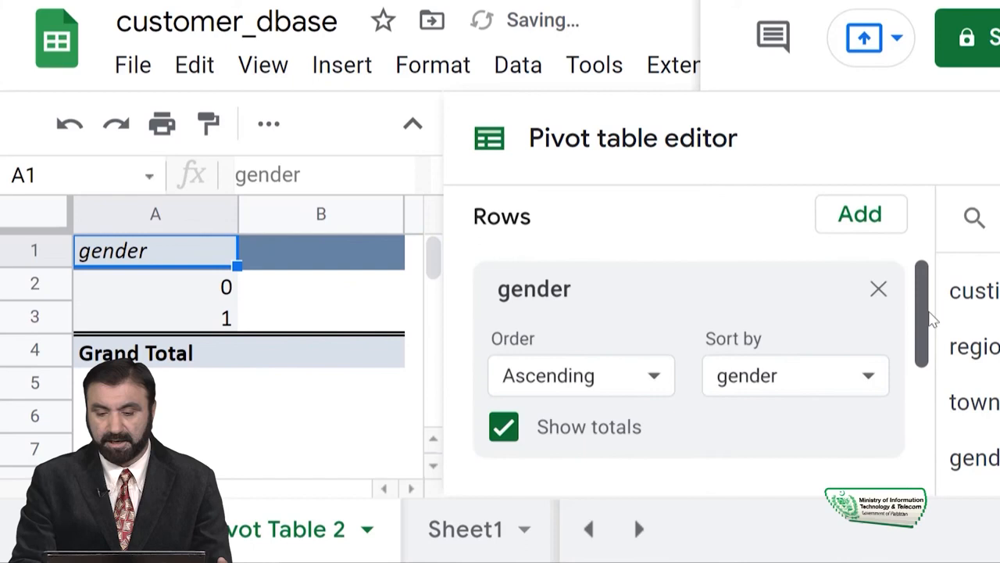
click(878, 310)
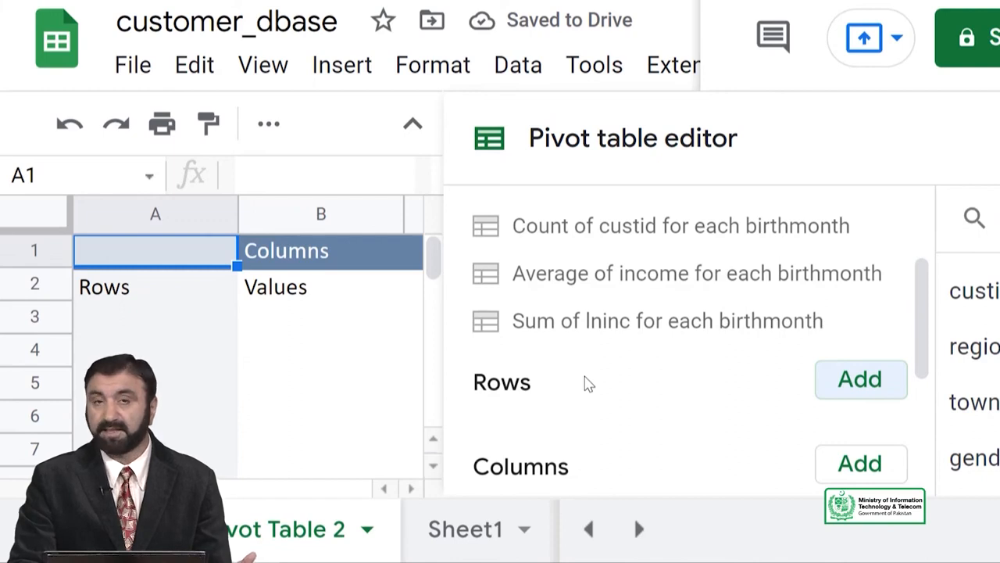
- Add the birthmonth field to the pivot table's rows
click(842, 381)
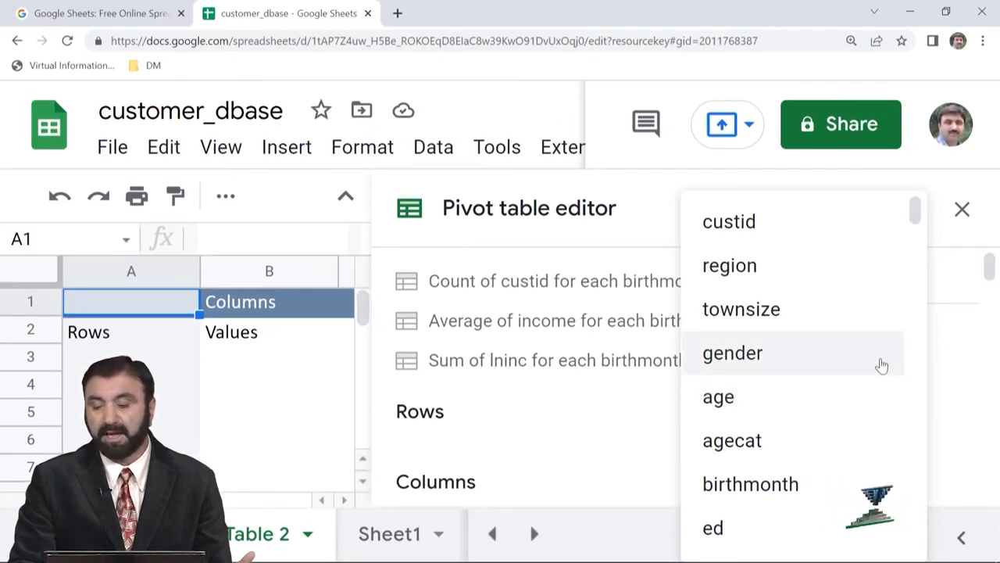
click(781, 492)
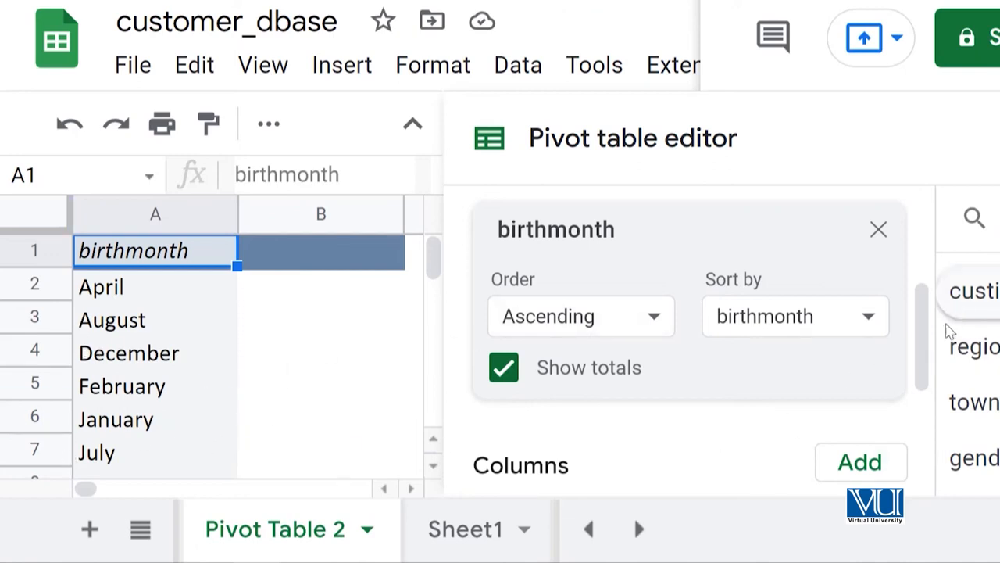
- Add the income field to the pivot table's values
drag(924, 326, 920, 417)
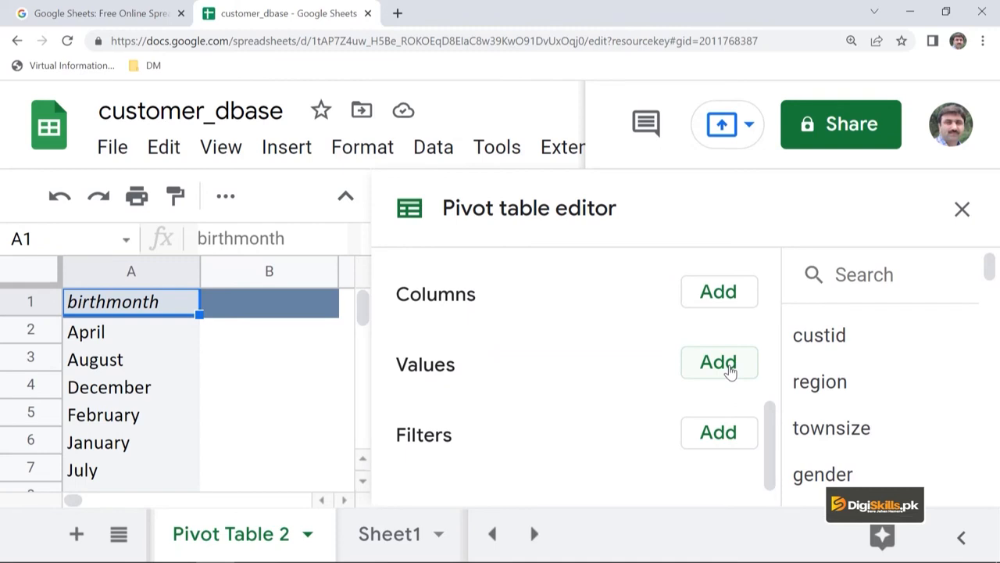
click(719, 362)
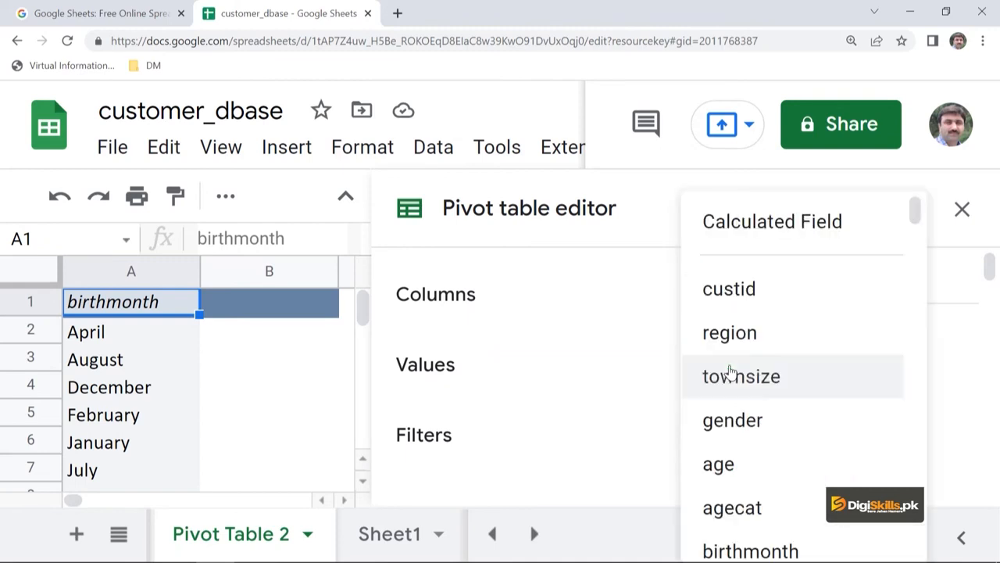
scroll(778, 483, down, 5)
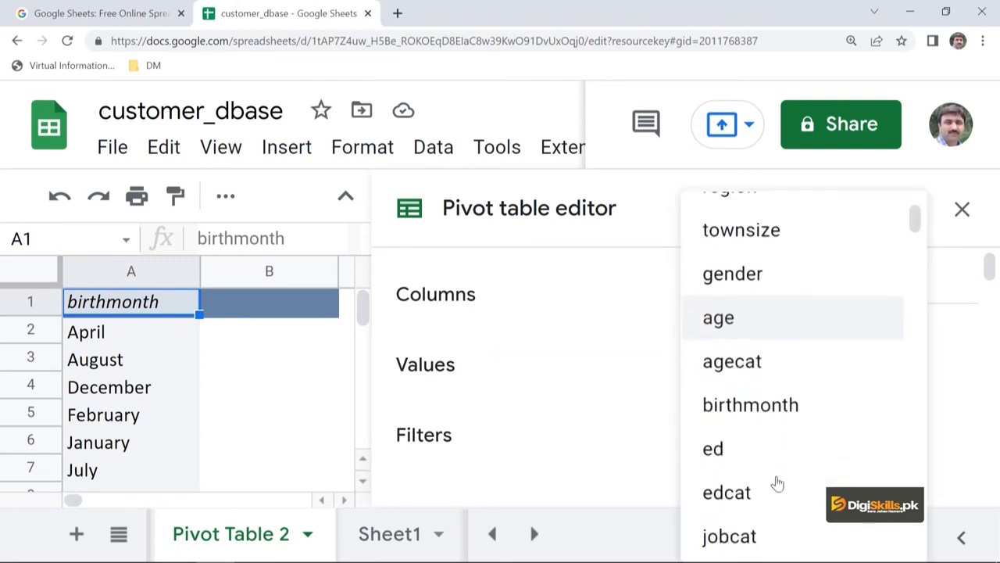
scroll(776, 481, down, 1)
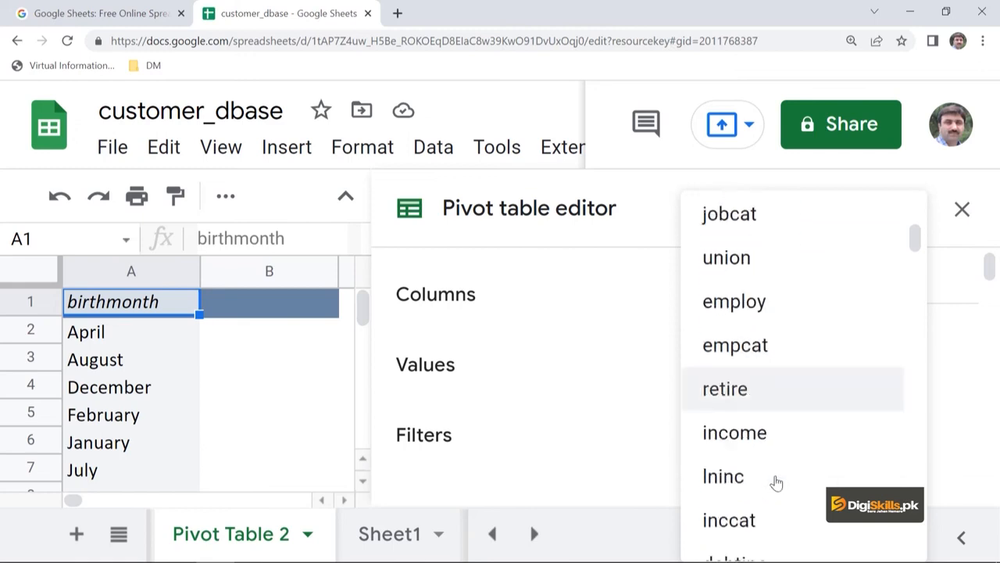
click(752, 448)
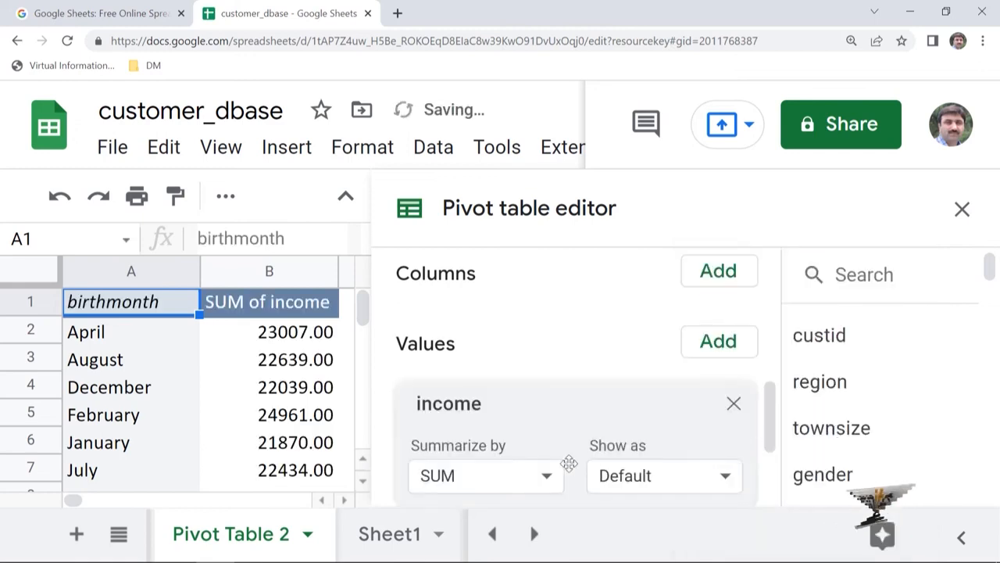
- Summarize the income values in the pivot table by MAX
scroll(766, 413, down, 1)
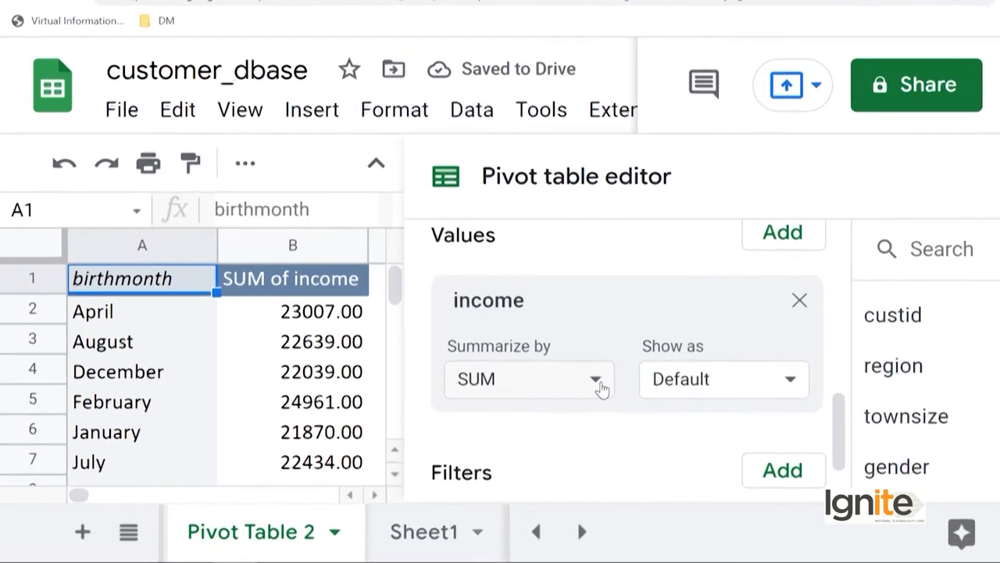
click(549, 398)
drag(749, 405, 748, 464)
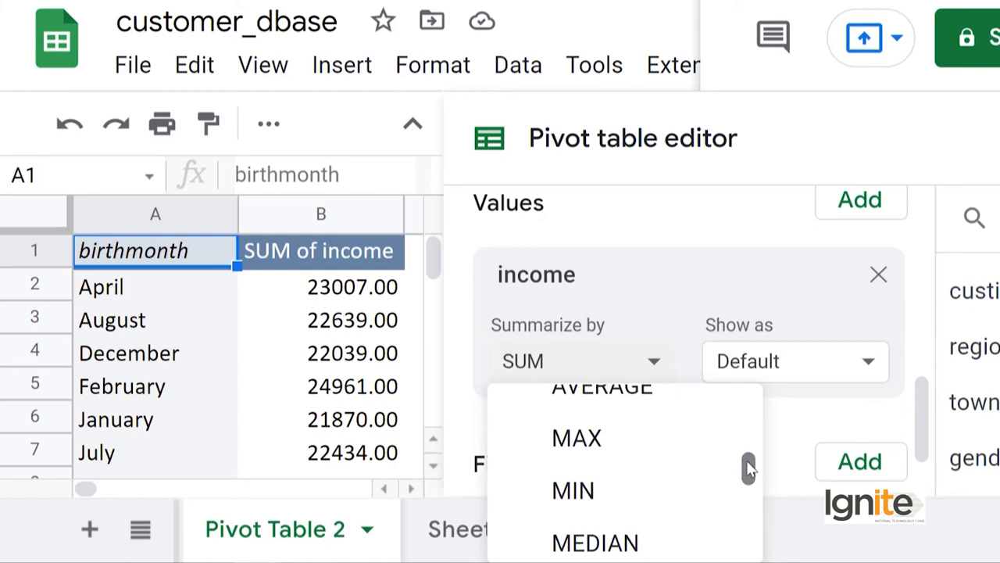
click(619, 440)
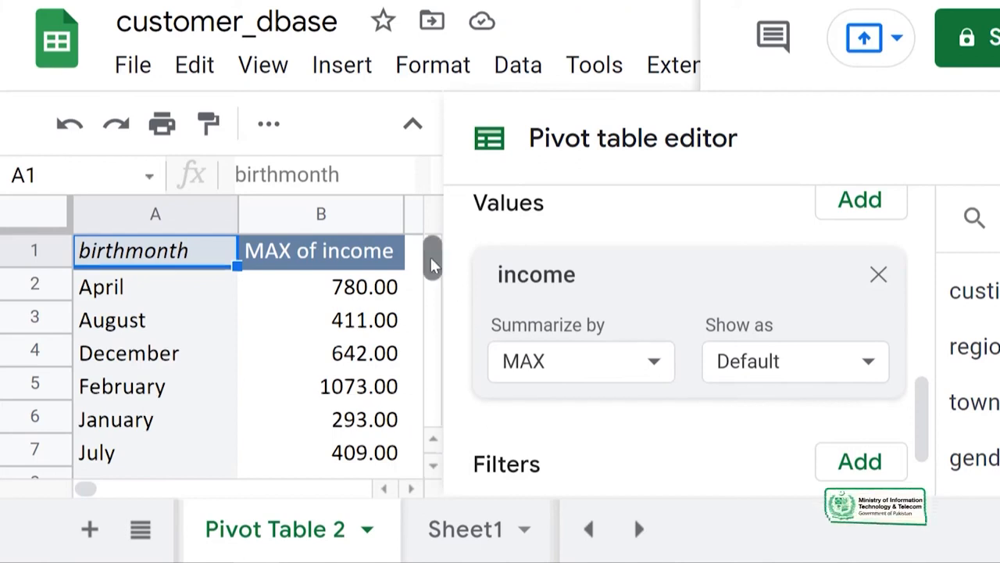
- Examine the maximum income of each birth month, from the header row down to the grand total
scroll(436, 328, down, 3)
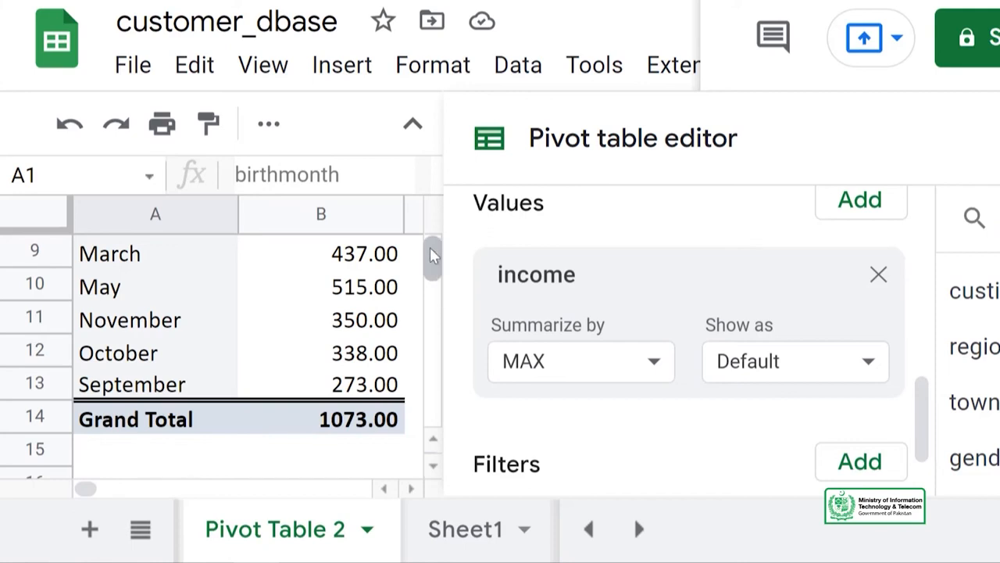
scroll(434, 256, up, 3)
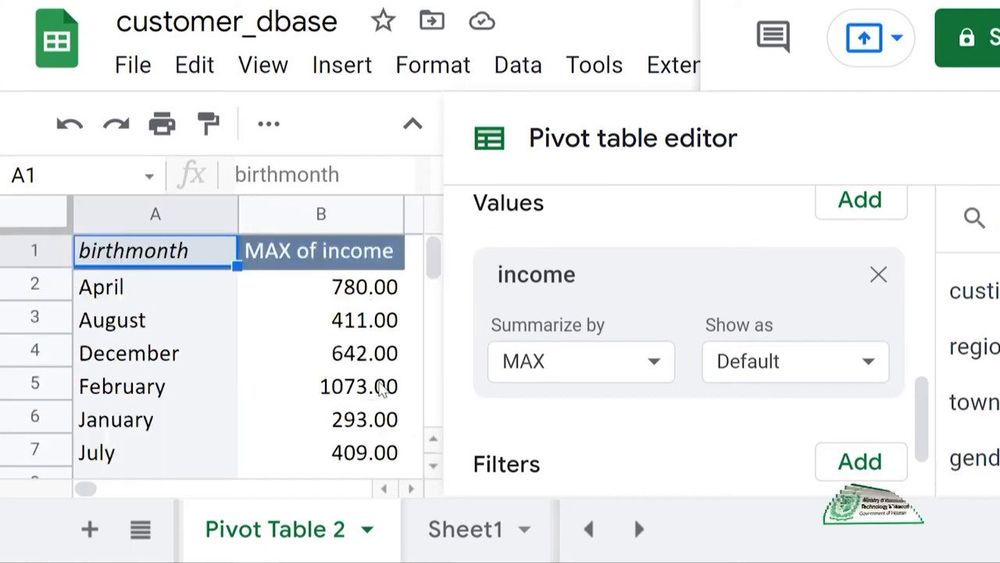
scroll(383, 389, down, 4)
scroll(383, 389, up, 4)
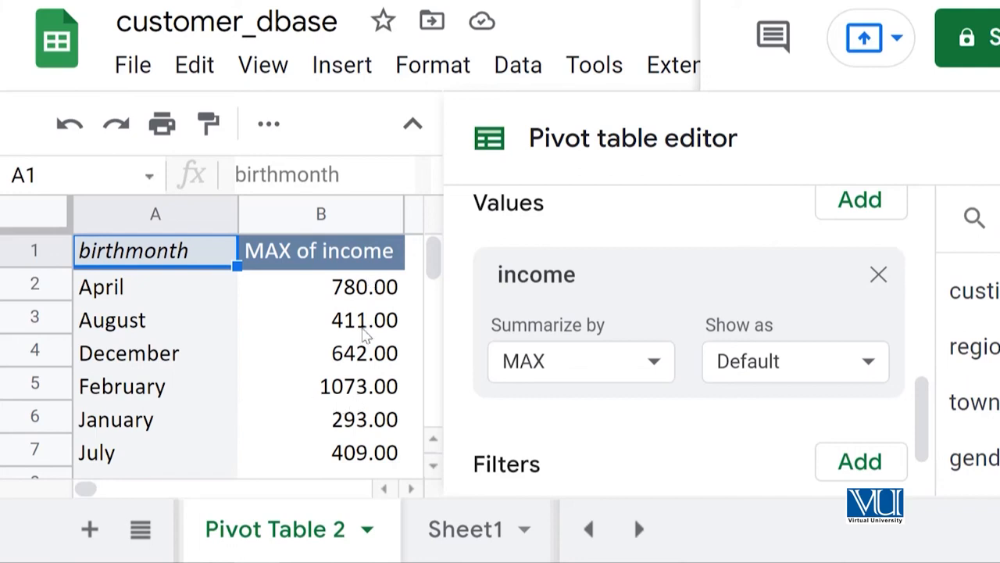
scroll(365, 413, down, 4)
scroll(365, 413, up, 4)
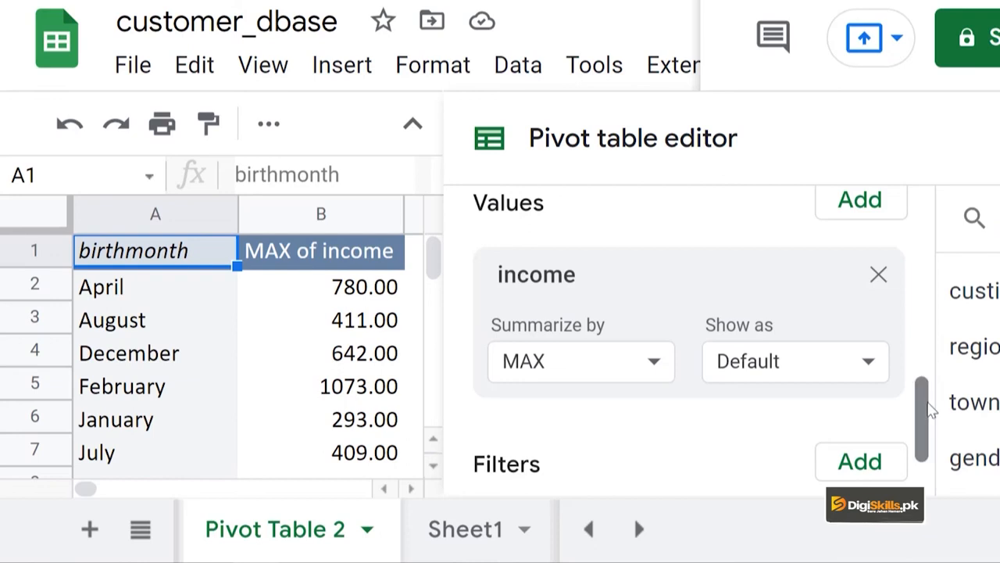
- Add the gender field to the pivot table's columns
scroll(924, 390, up, 2)
scroll(924, 365, up, 2)
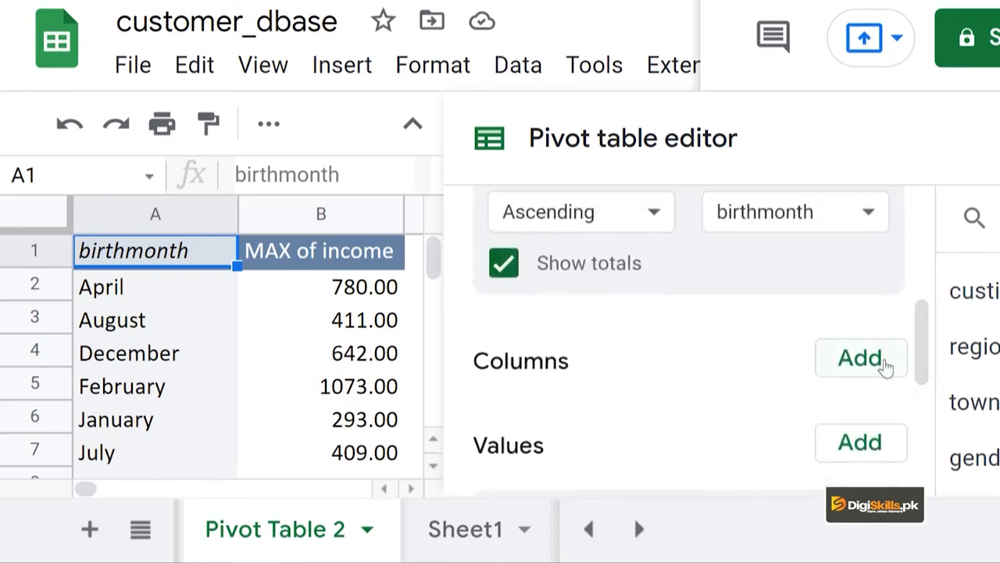
click(862, 360)
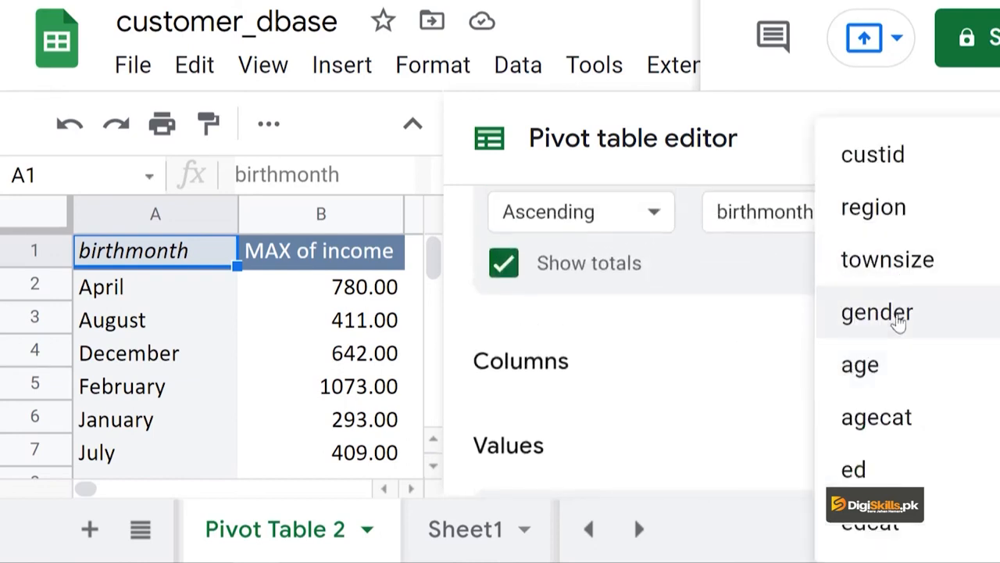
click(877, 313)
scroll(899, 323, down, 1)
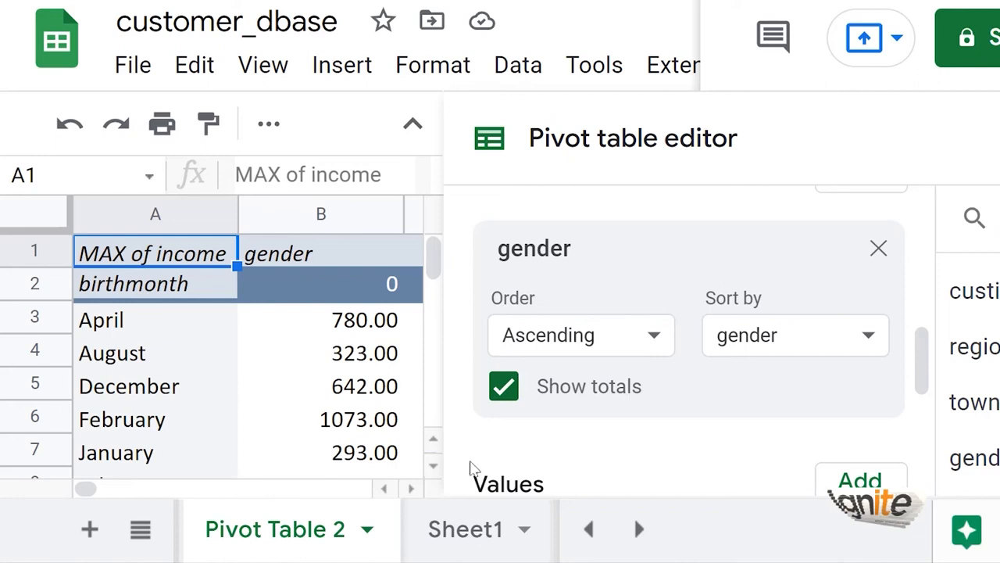
- Close the pivot table editor and examine the maximum incomes by birth month across both gender columns and the grand total
click(412, 489)
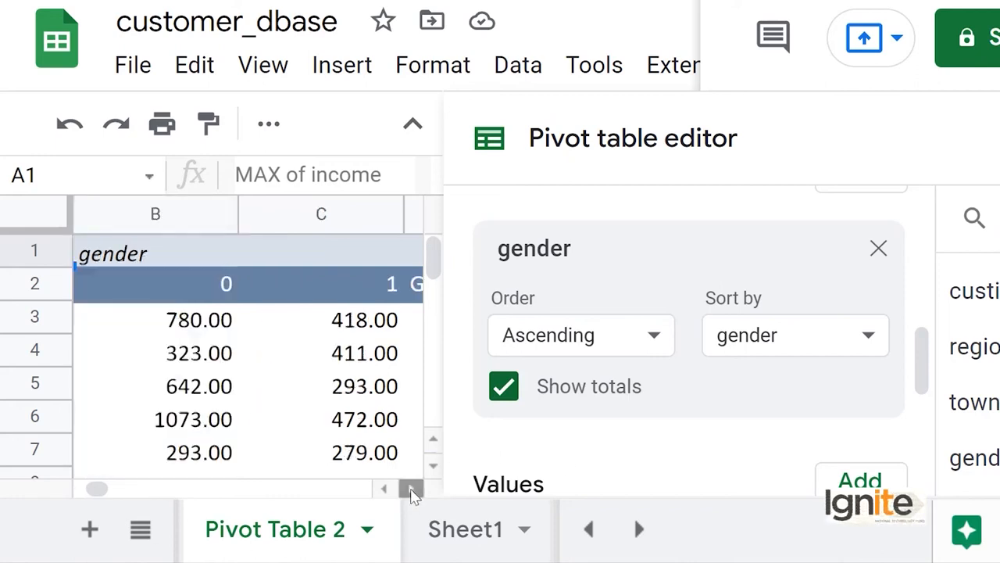
click(412, 488)
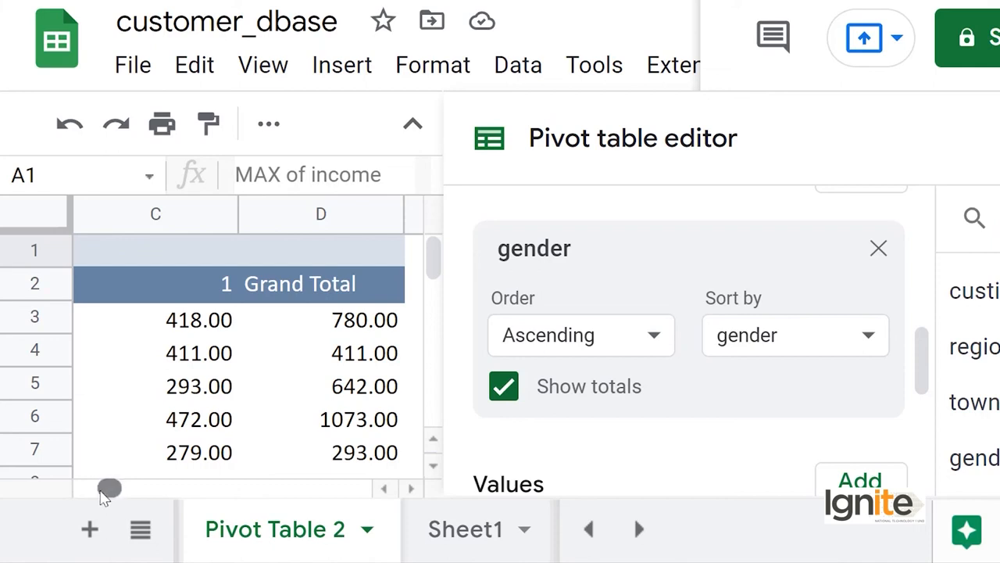
drag(103, 491, 99, 489)
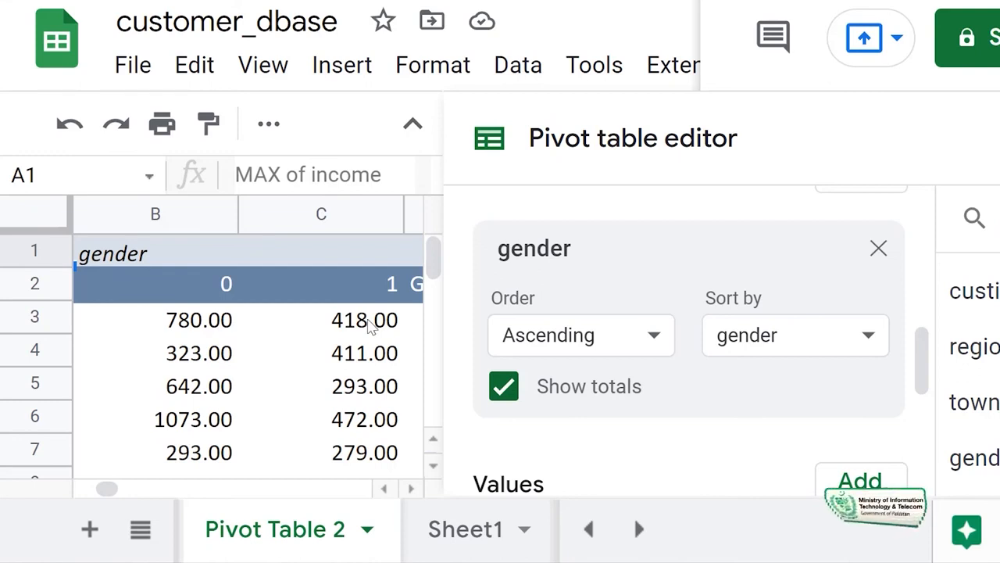
click(999, 138)
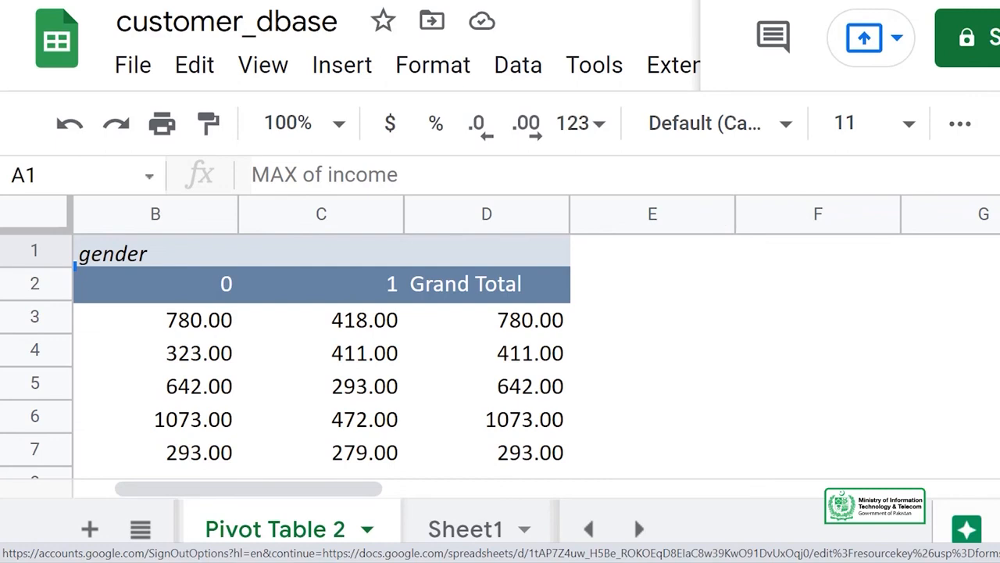
scroll(320, 352, down, 2)
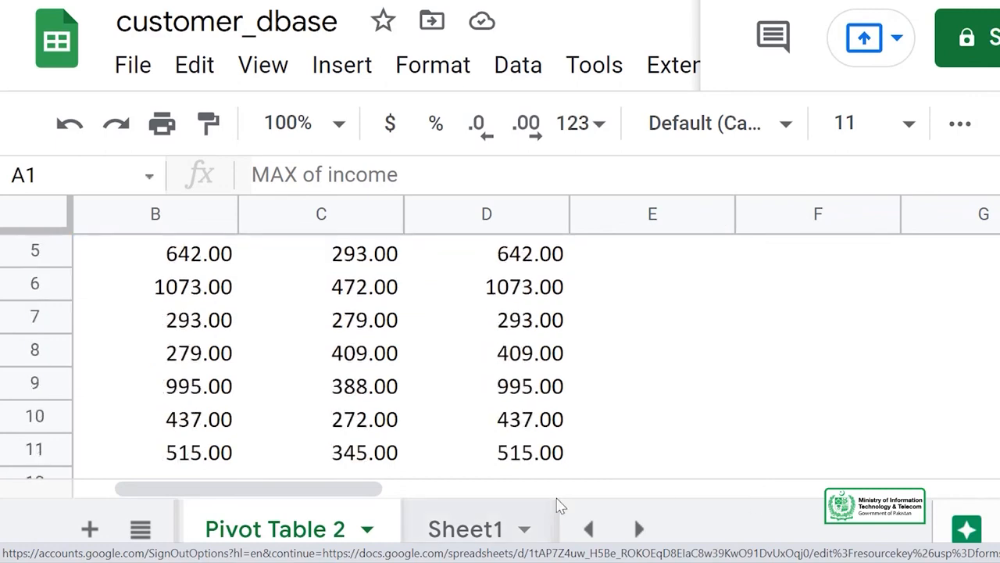
drag(324, 487, 250, 493)
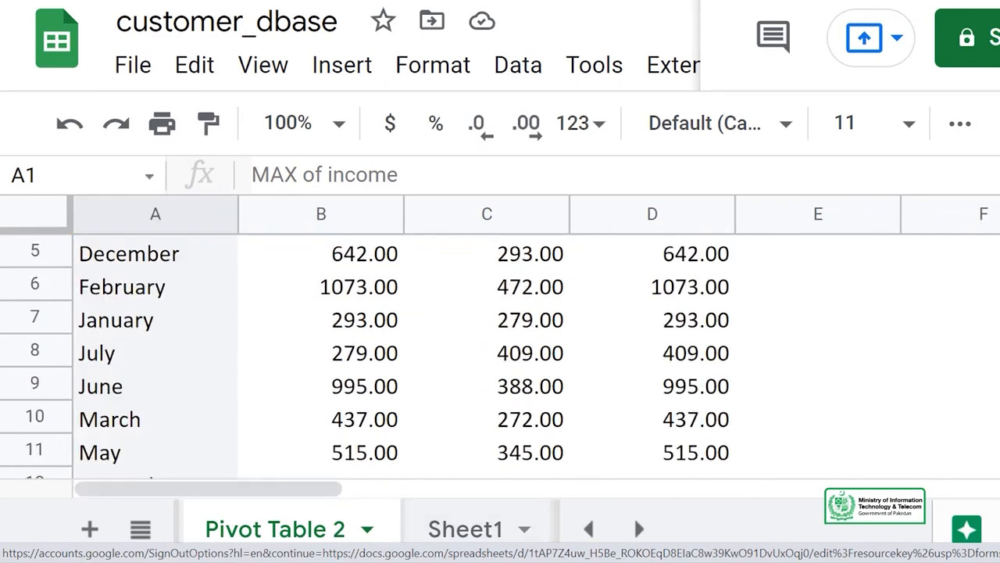
scroll(254, 266, up, 2)
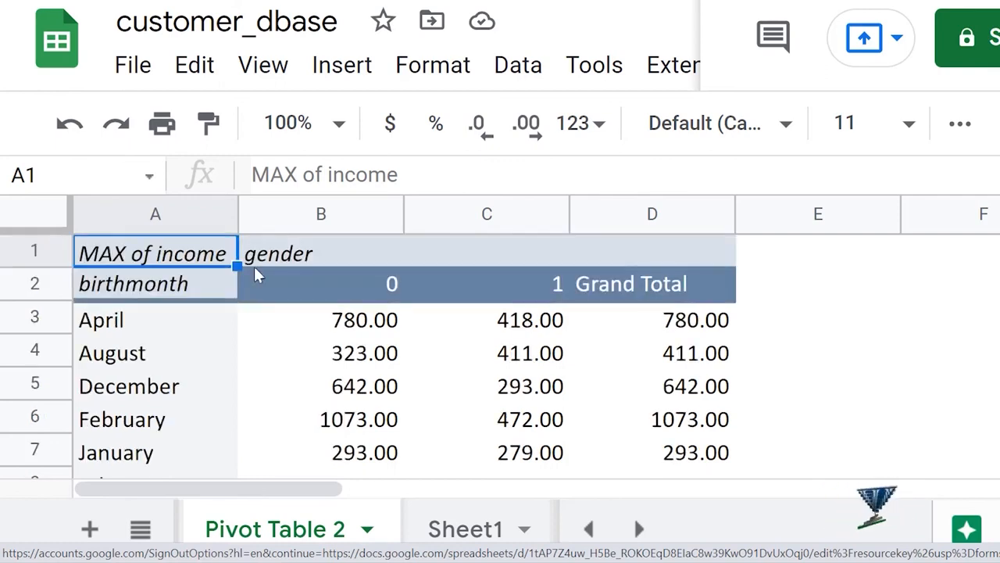